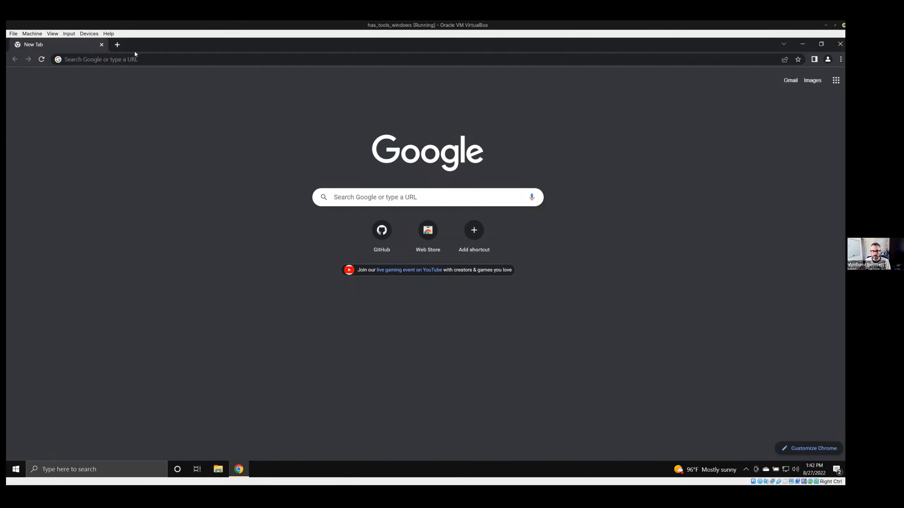
# Search the web for "git install" and open the Git SCM Downloads page.
pyautogui.click(128, 59)
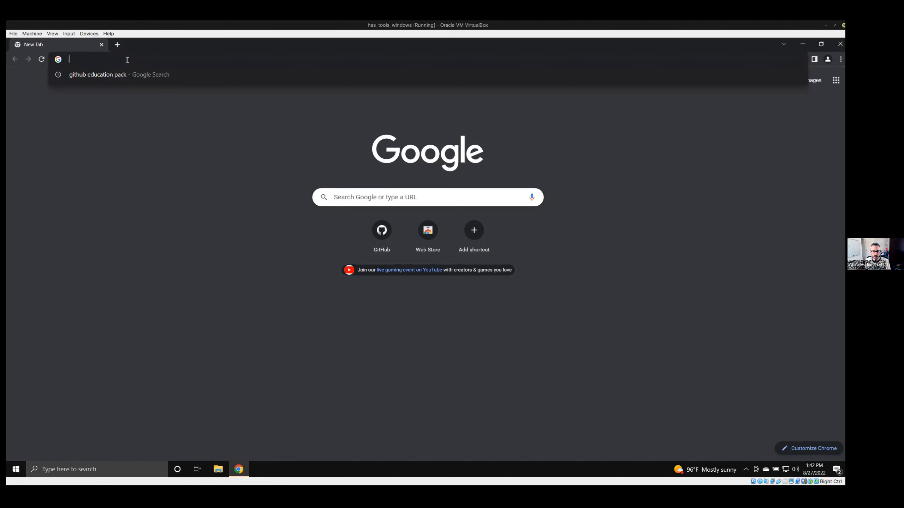
pyautogui.write('git install')
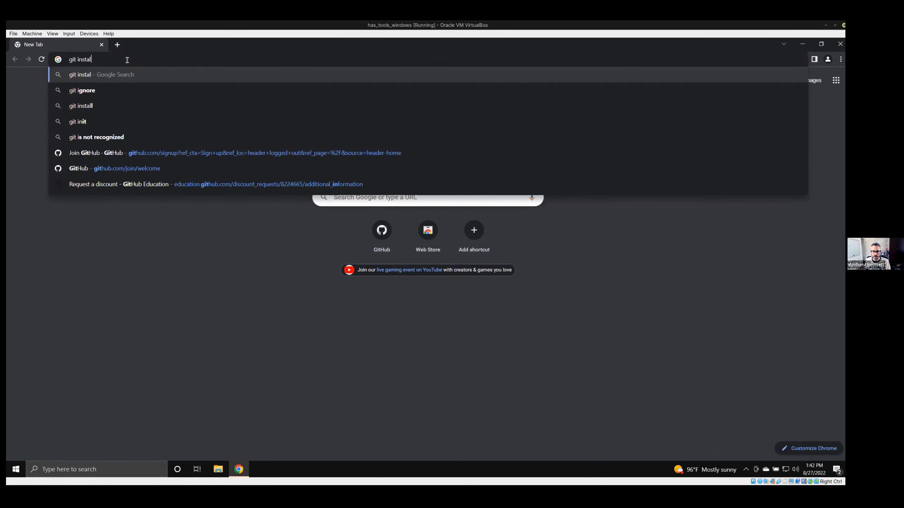
pyautogui.press('Return')
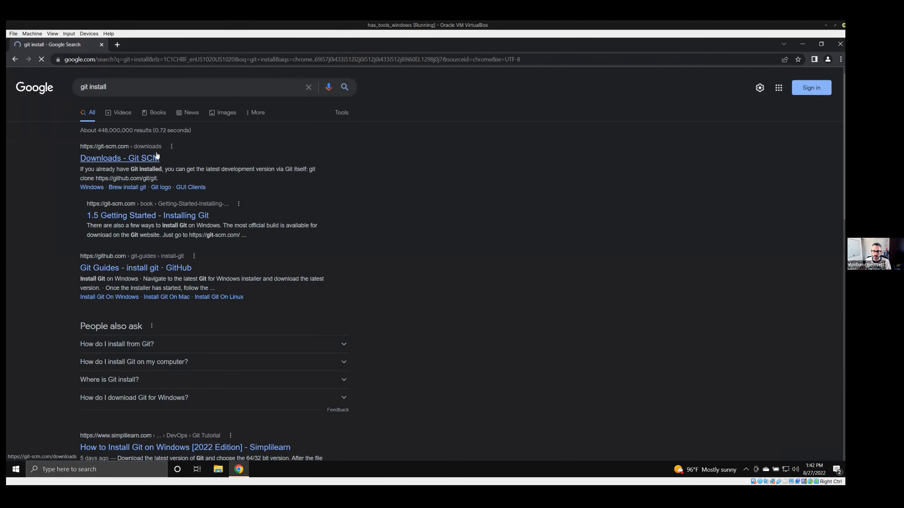
pyautogui.click(123, 160)
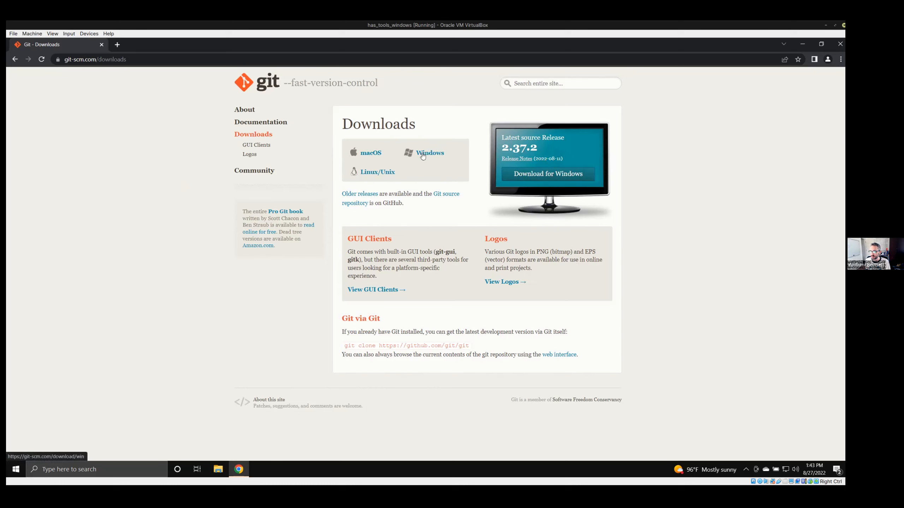
# Download the latest 64-bit Git for Windows installer and open the downloaded file.
pyautogui.click(551, 178)
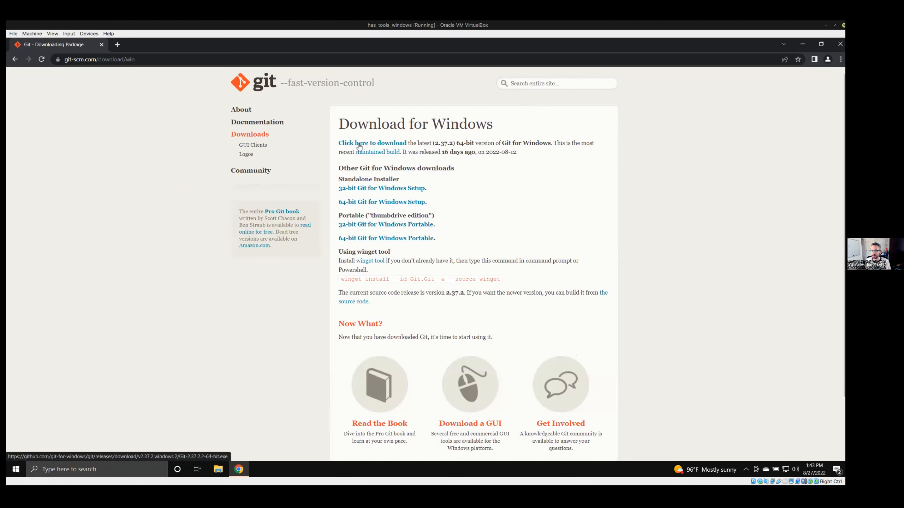
pyautogui.click(346, 143)
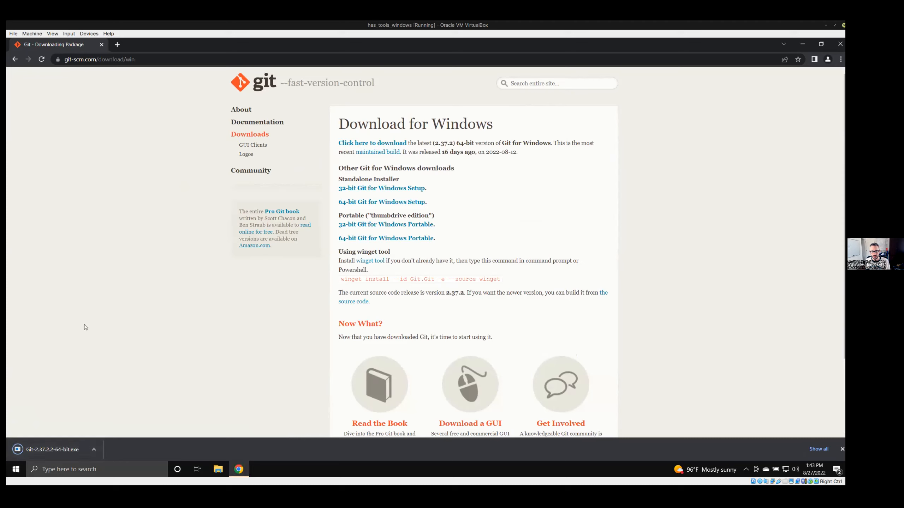
pyautogui.click(94, 450)
pyautogui.click(98, 387)
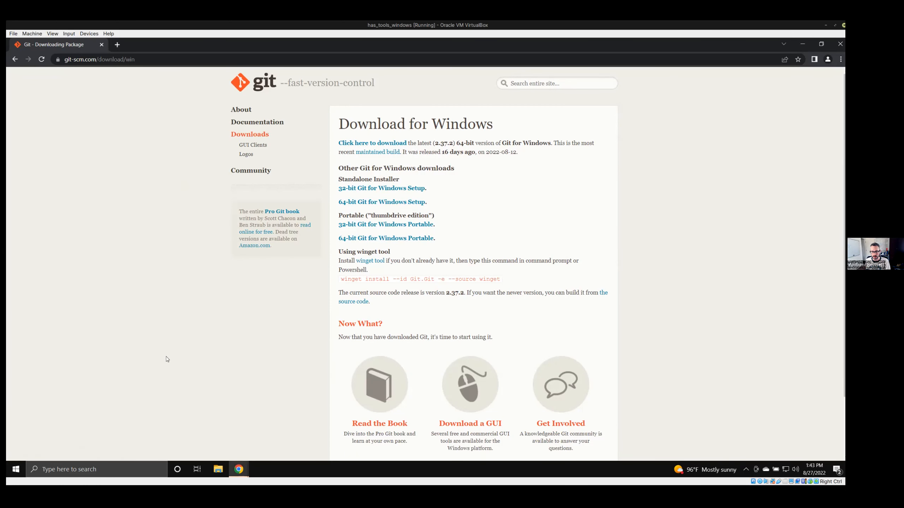
# Run Git-2.37.2.2-64-bit.exe from the Downloads folder in File Explorer and allow Git for Windows to make changes to the device.
pyautogui.click(218, 470)
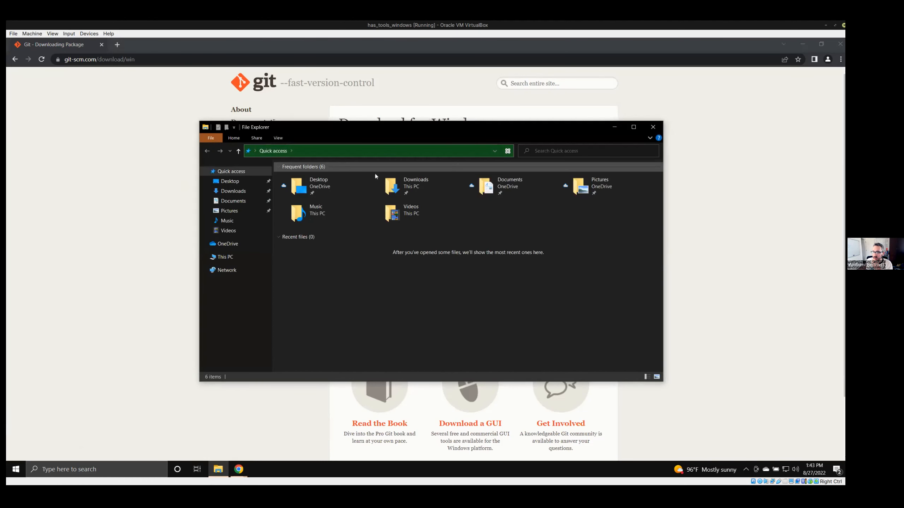
pyautogui.doubleClick(433, 187)
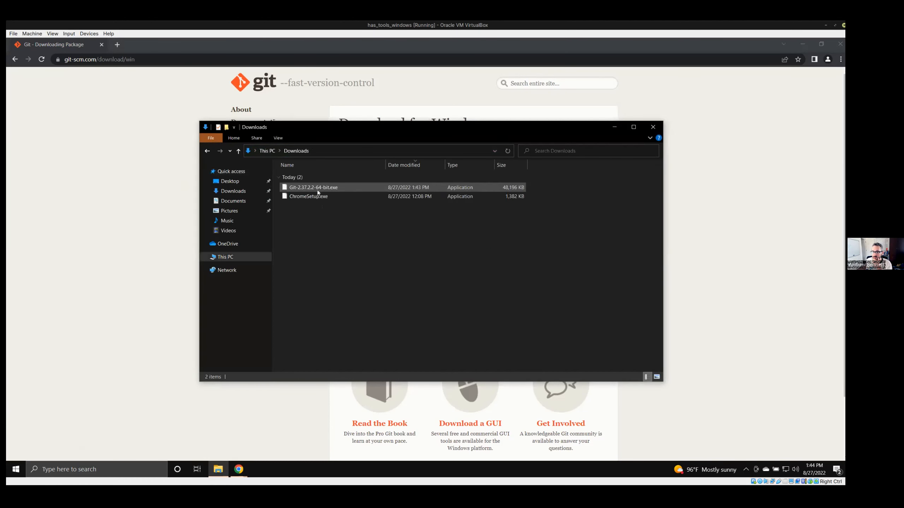
pyautogui.doubleClick(312, 188)
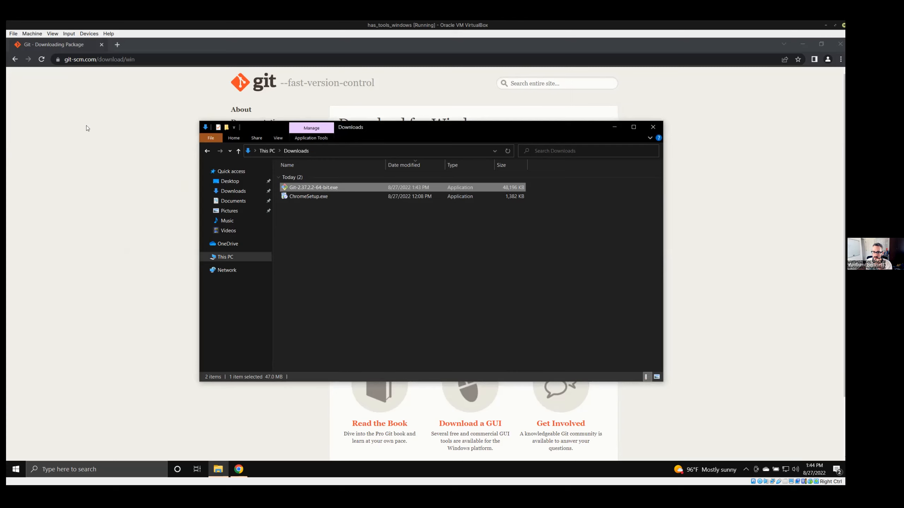
pyautogui.click(401, 247)
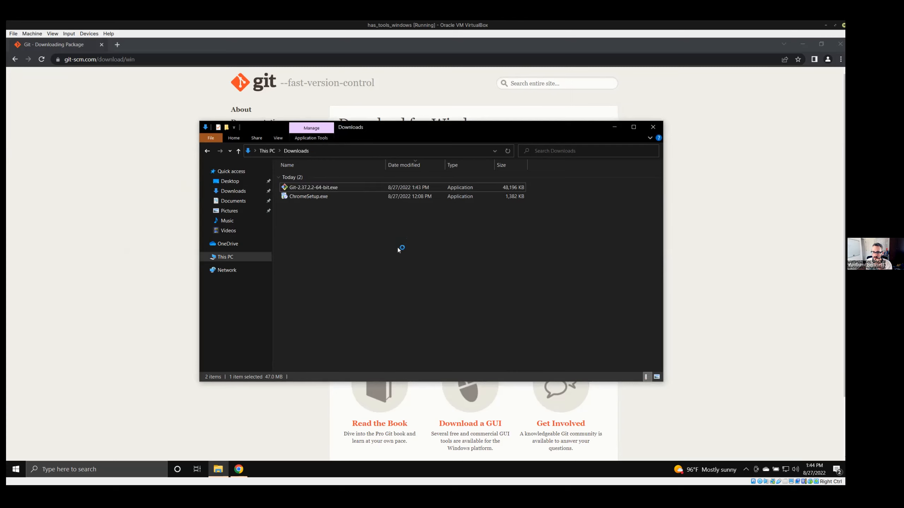
pyautogui.moveTo(378, 132); pyautogui.dragTo(274, 156)
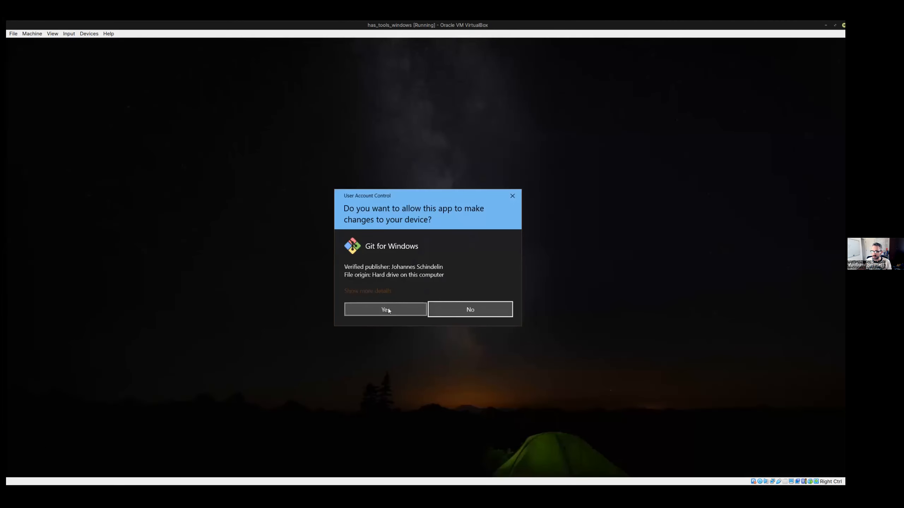
pyautogui.click(388, 309)
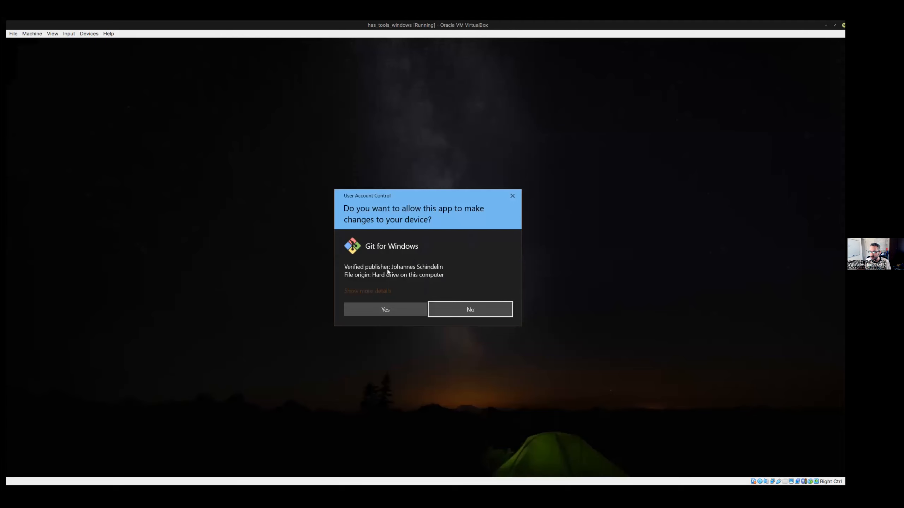
pyautogui.click(388, 308)
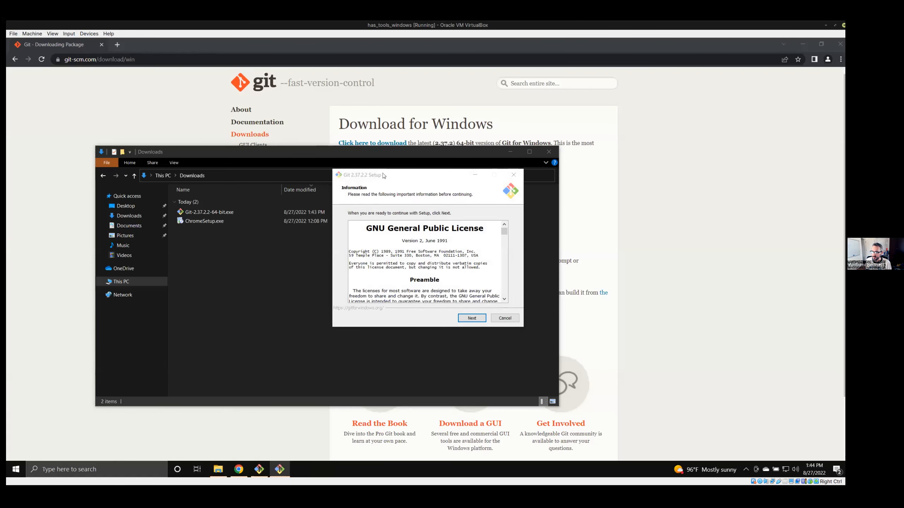
# Separate the two overlapping Git Setup windows and exit the duplicate setup.
pyautogui.moveTo(384, 175); pyautogui.dragTo(151, 148)
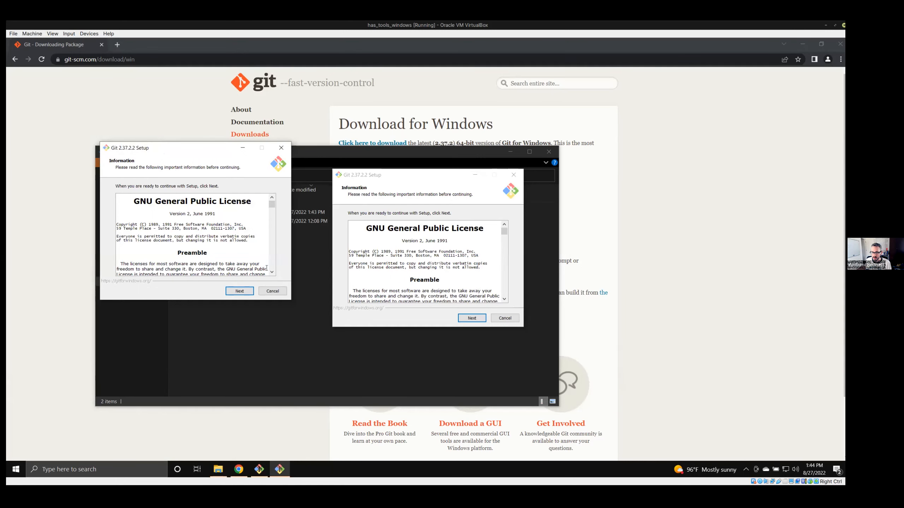
pyautogui.click(501, 317)
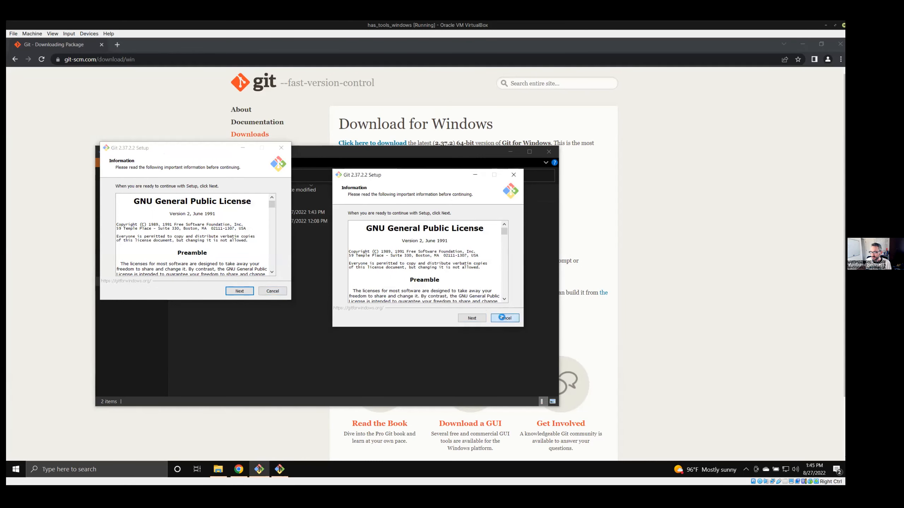
pyautogui.click(460, 296)
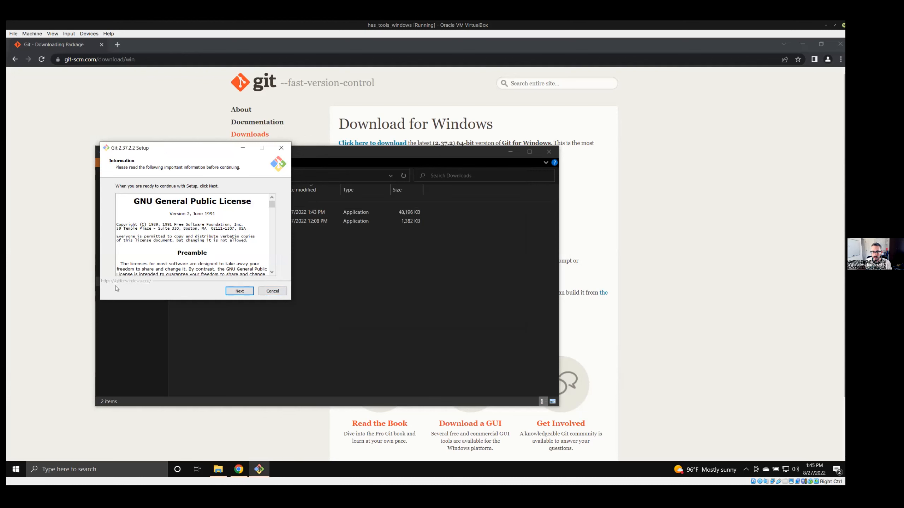
# Continue past the license in Git Setup, accepting the default destination folder, components and Start Menu folder.
pyautogui.moveTo(192, 149); pyautogui.dragTo(264, 135)
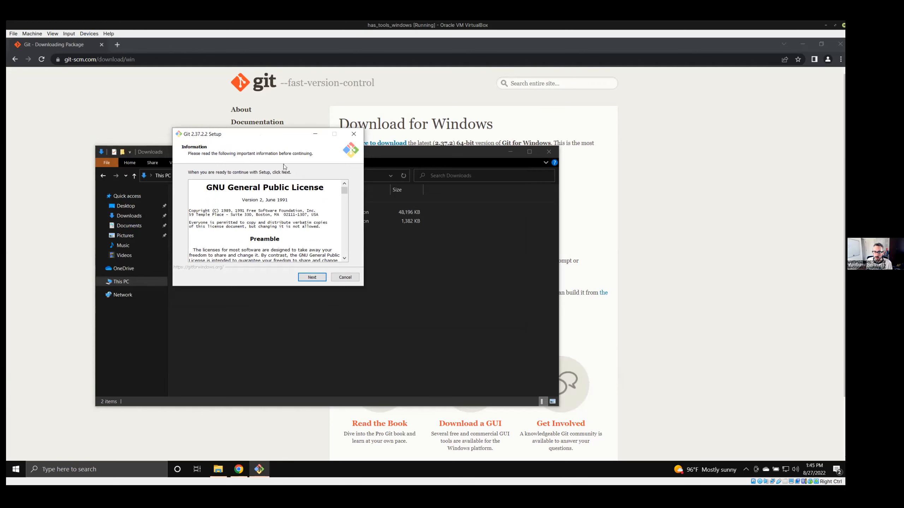
pyautogui.click(312, 278)
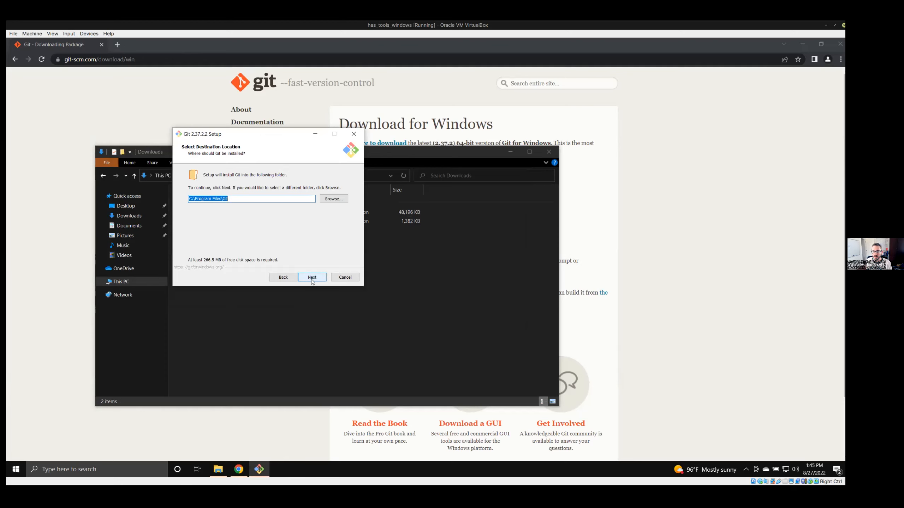
pyautogui.click(312, 278)
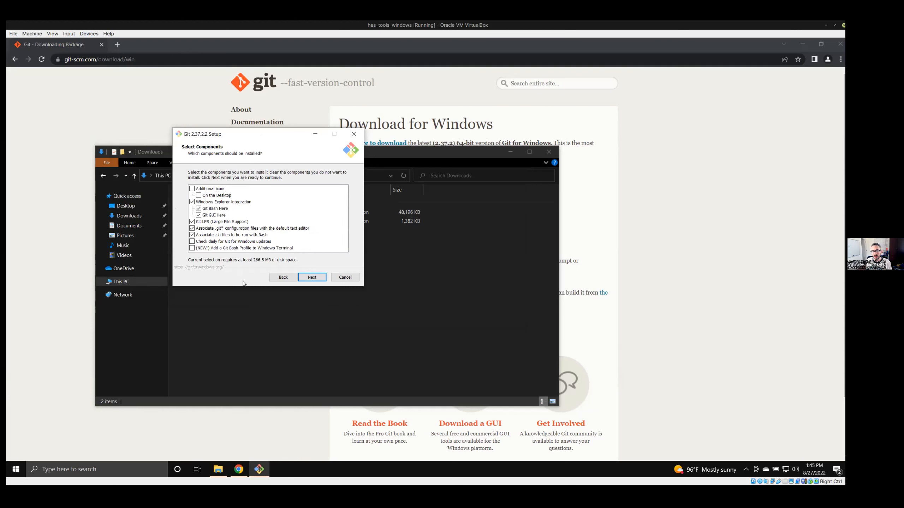
pyautogui.click(312, 277)
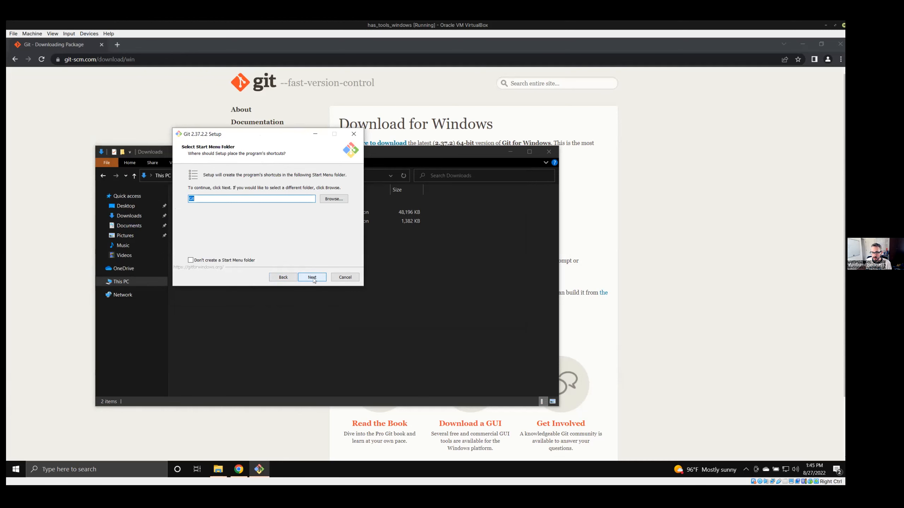
pyautogui.click(313, 277)
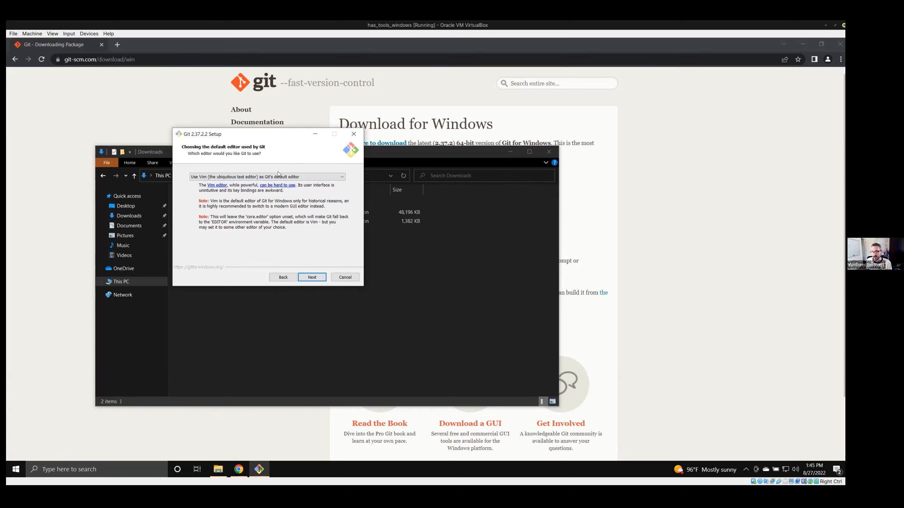
# Choose Notepad as Git's default editor and continue the setup.
pyautogui.click(314, 178)
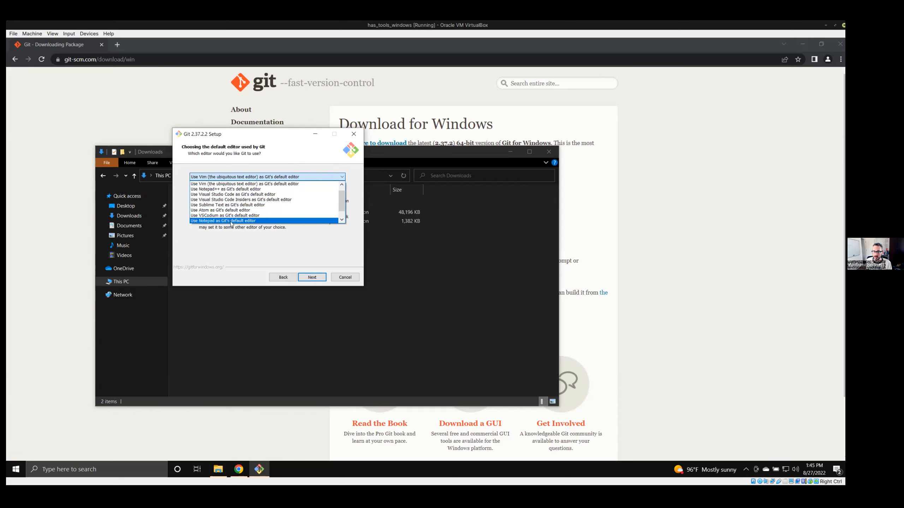
pyautogui.click(255, 221)
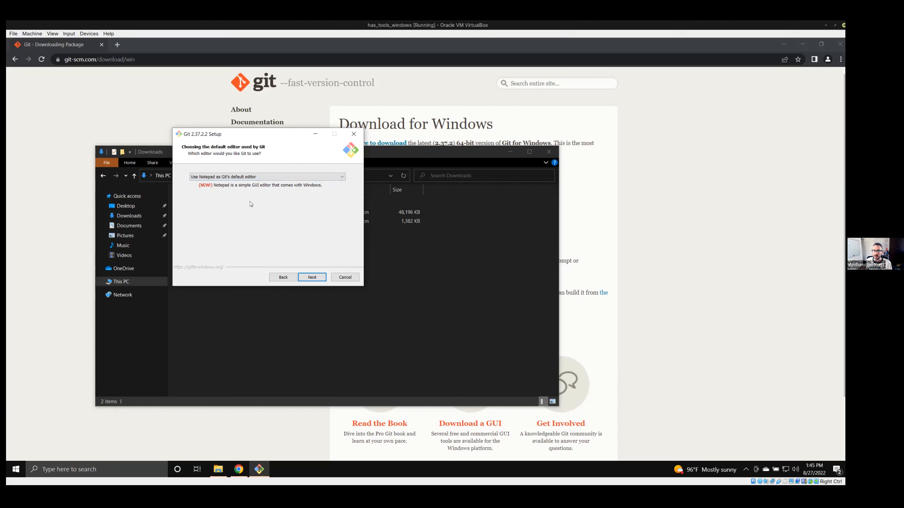
pyautogui.click(311, 278)
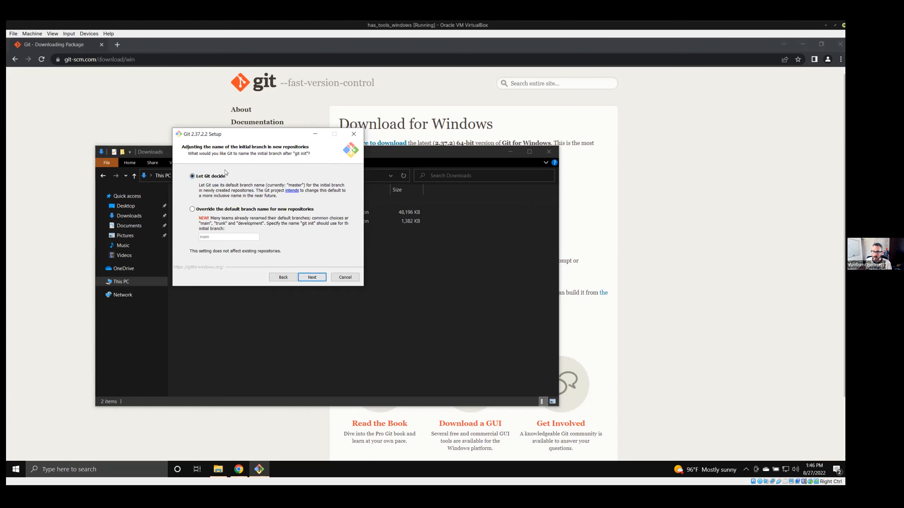
# Accept Let Git decide for branch naming, Git from the command line and 3rd-party software, bundled OpenSSH and the OpenSSL library.
pyautogui.click(312, 277)
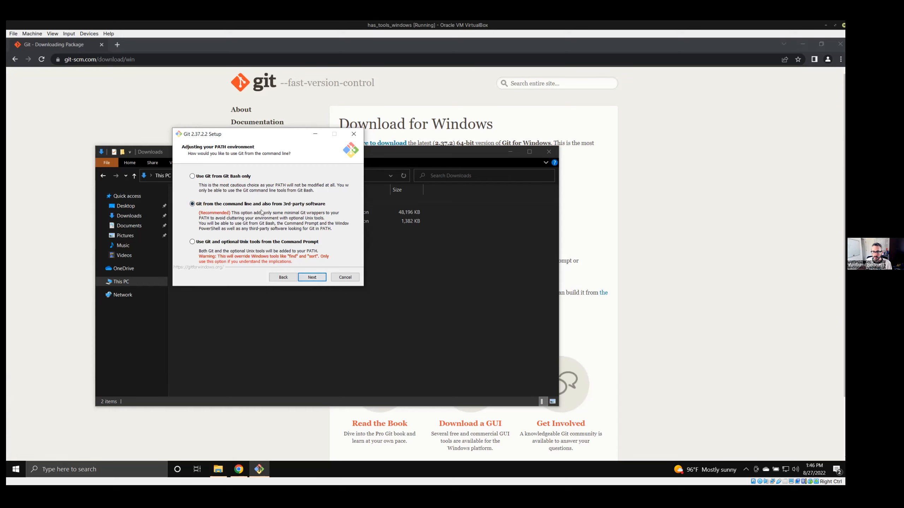
pyautogui.click(312, 277)
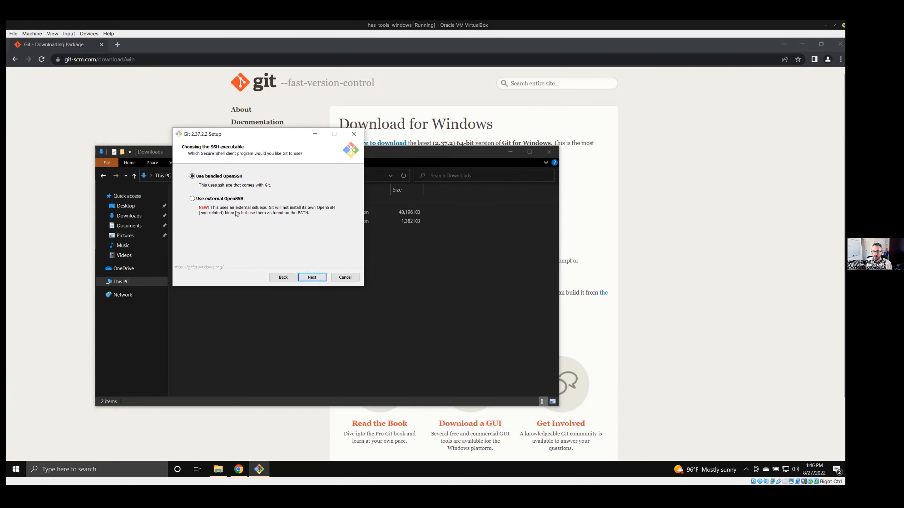
pyautogui.click(312, 277)
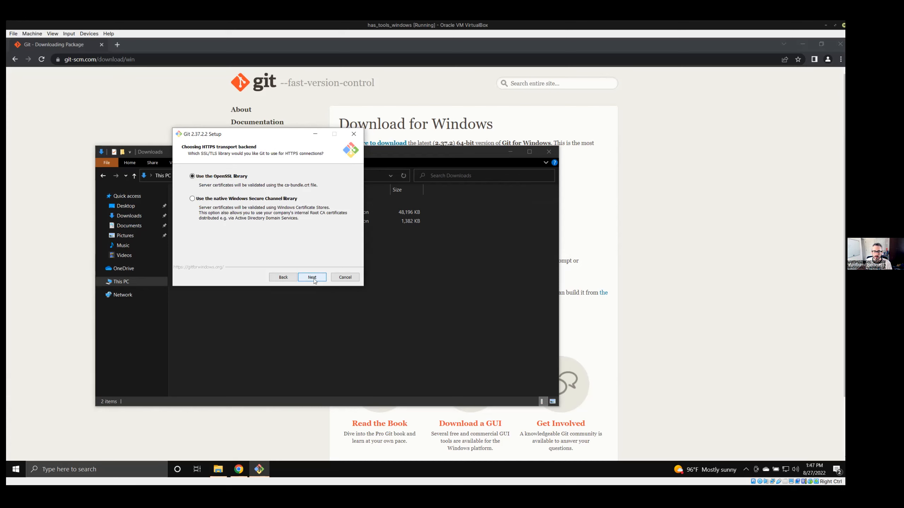
pyautogui.click(312, 277)
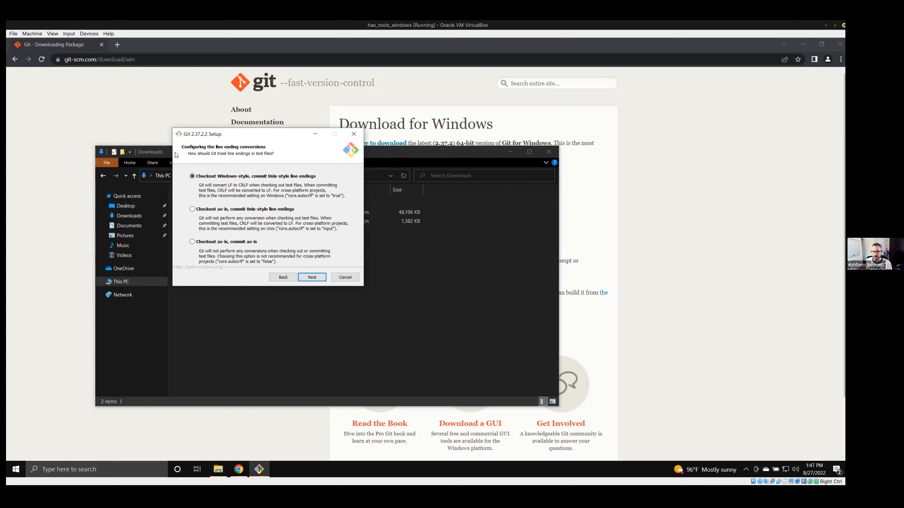
# Accept Windows-style checkout with Unix-style commit line endings, the MinTTY terminal and the default fast-forward or merge git pull behavior.
pyautogui.click(309, 280)
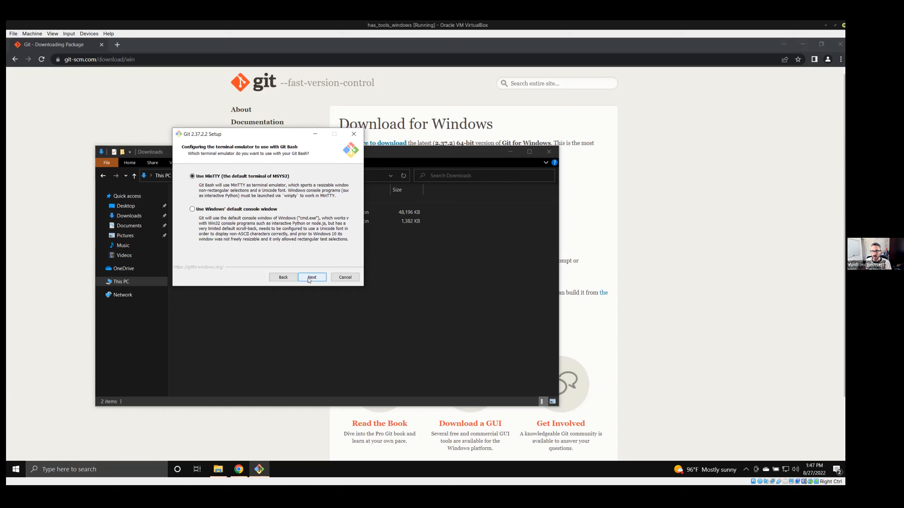
pyautogui.click(309, 279)
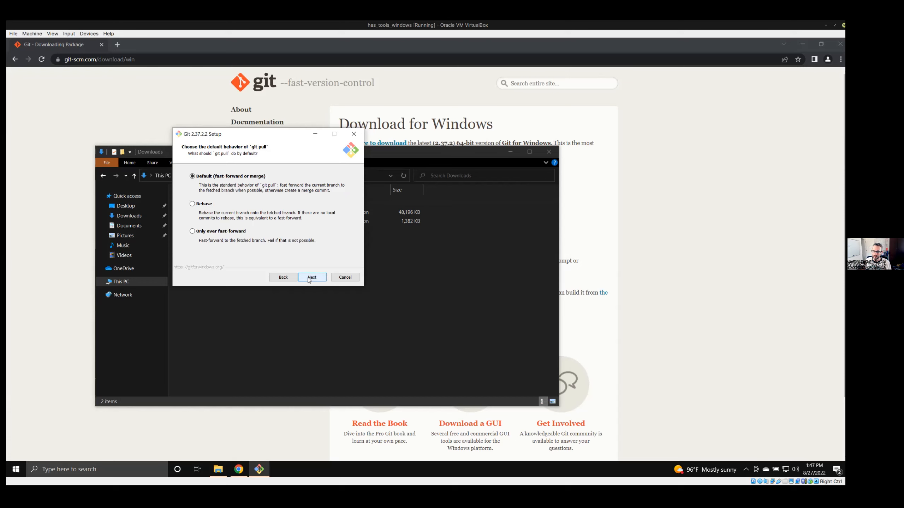
pyautogui.click(309, 280)
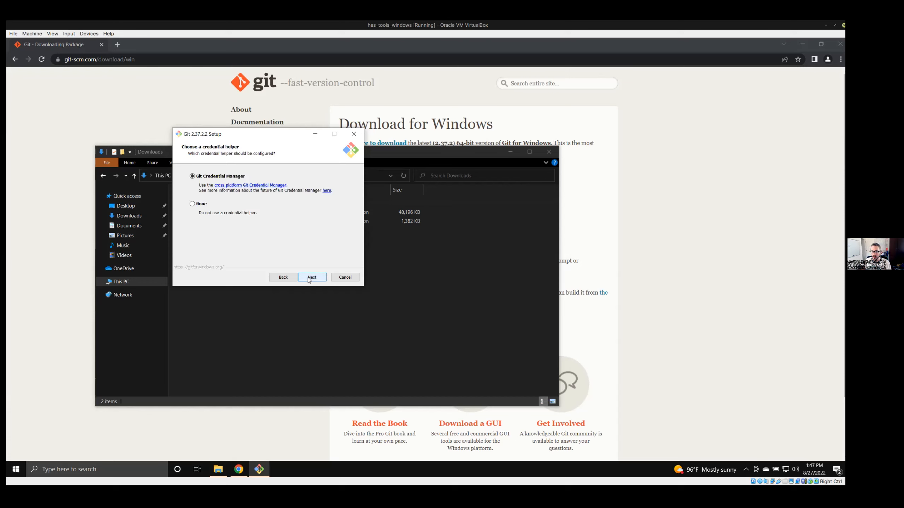
# Keep Git Credential Manager and file system caching, leave symbolic links and experimental options off, and install Git.
pyautogui.click(309, 280)
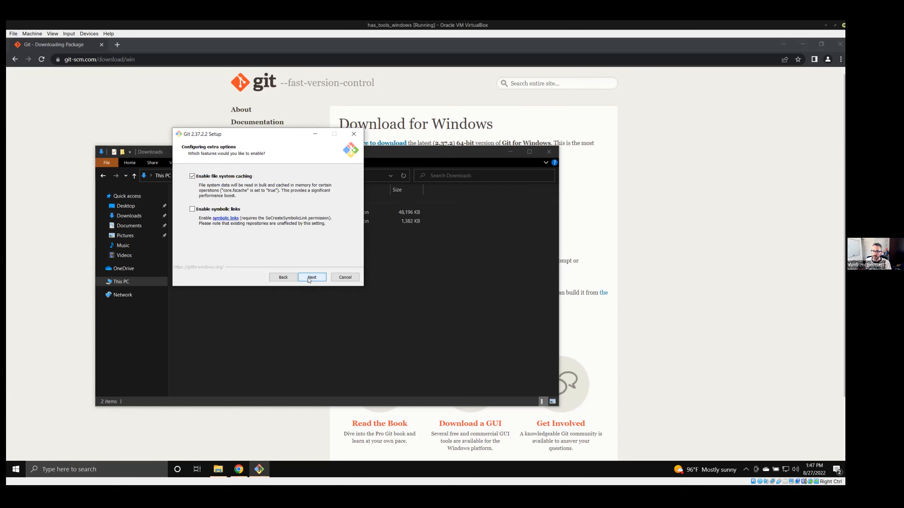
pyautogui.click(308, 279)
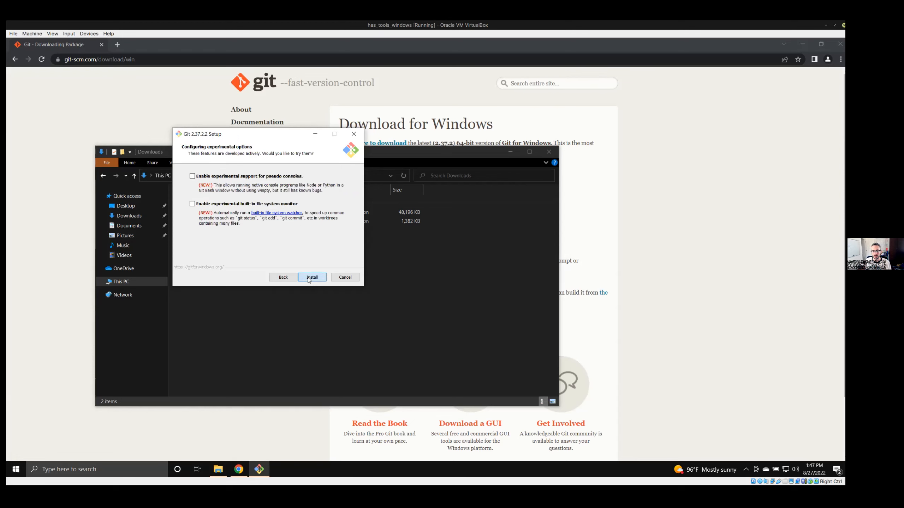
pyautogui.click(309, 280)
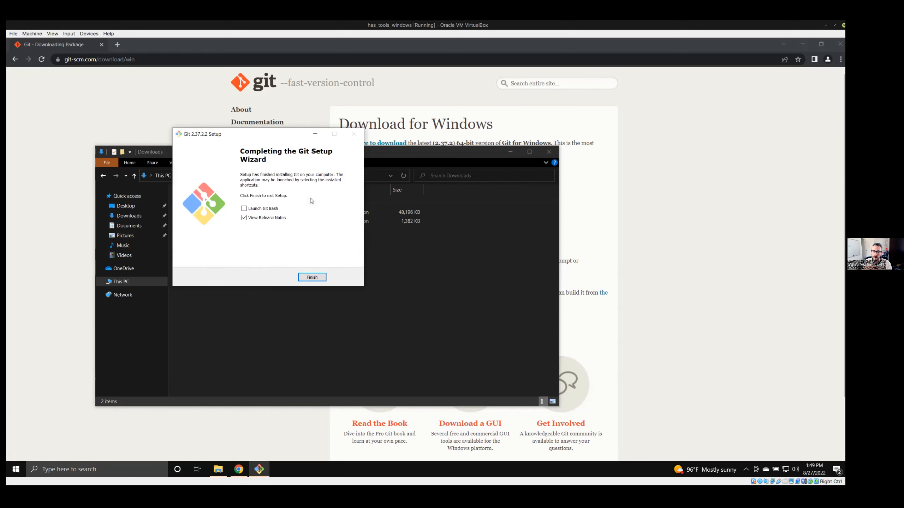
# Finish the Git setup with Launch Git Bash enabled and View Release Notes disabled.
pyautogui.click(244, 217)
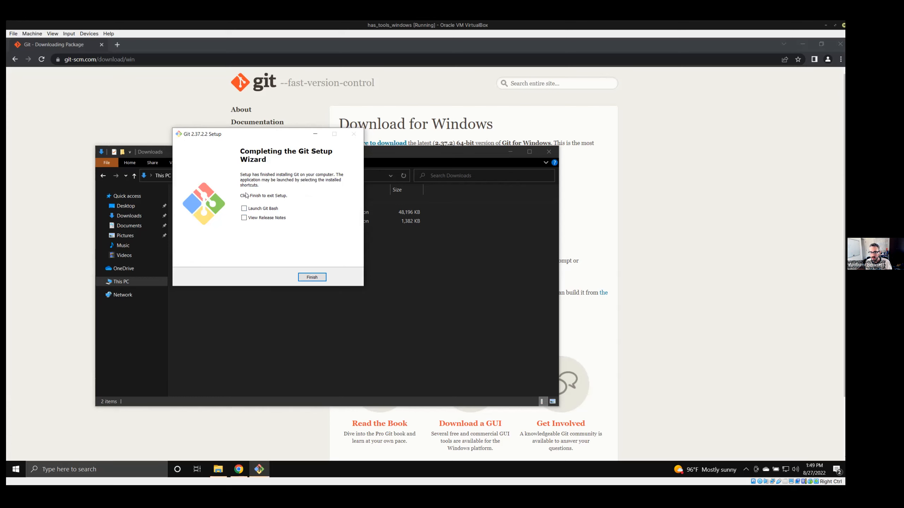
pyautogui.click(244, 209)
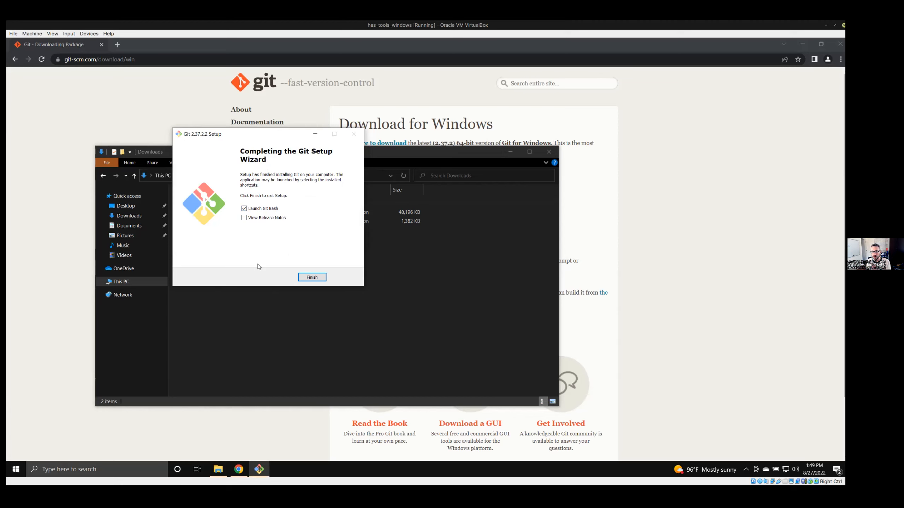
pyautogui.click(312, 278)
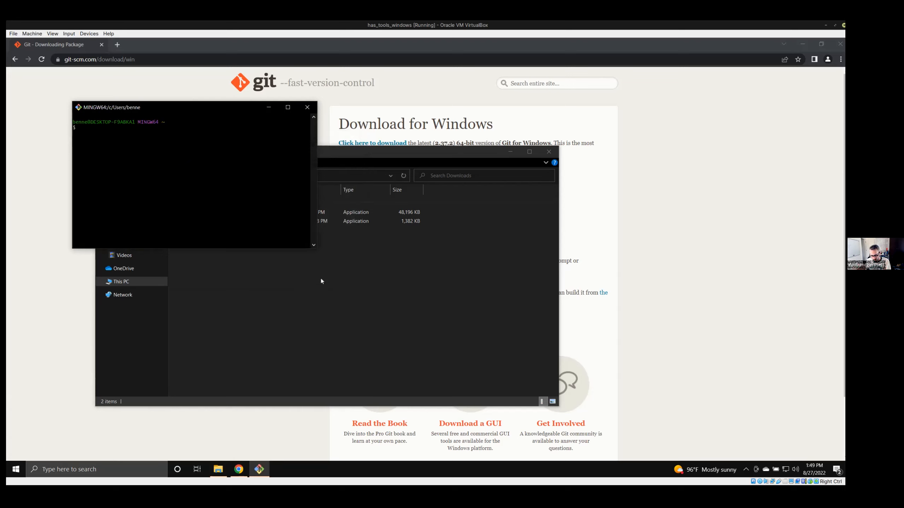
# Run the nonsense command "asdf;lkjasdf" in Git Bash and examine how bash responds to it.
pyautogui.write('asdf;lkjasdf')
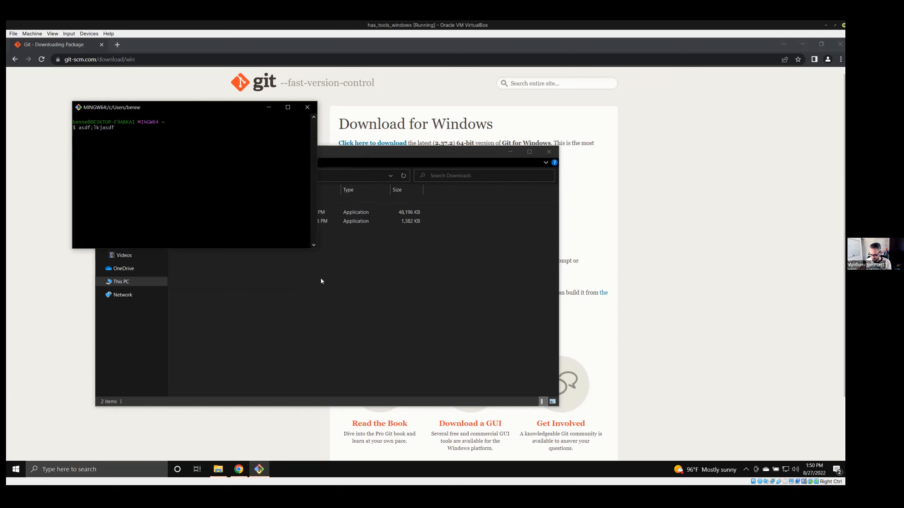
pyautogui.press('Return')
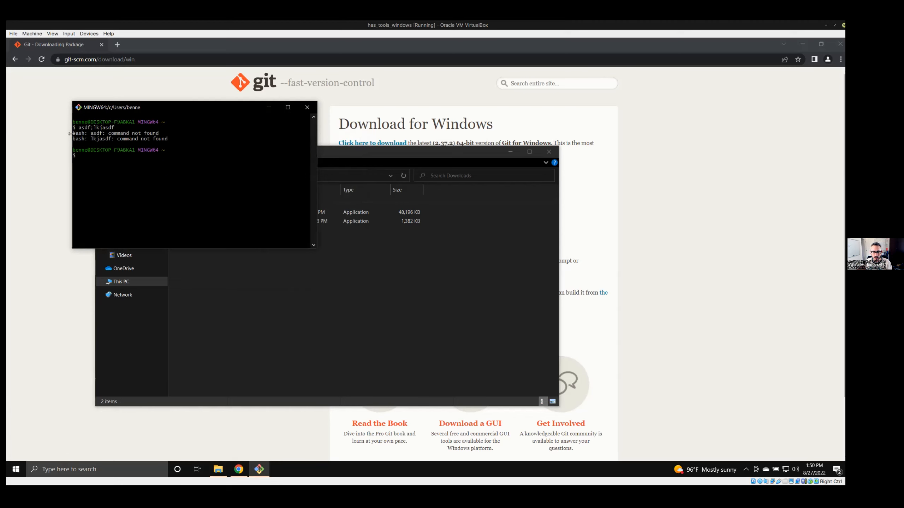
pyautogui.moveTo(70, 133)
pyautogui.mouseDown()
pyautogui.moveTo(85, 133)
pyautogui.moveTo(70, 133)
pyautogui.mouseUp()
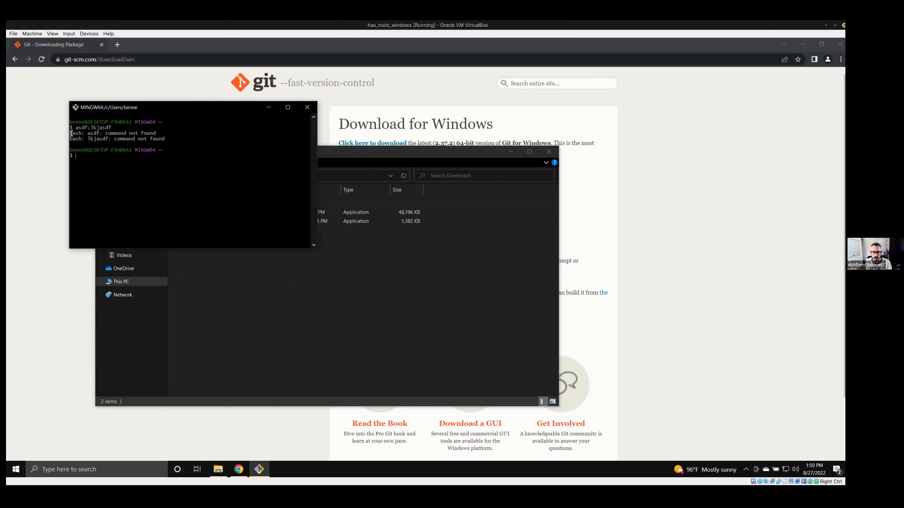
pyautogui.doubleClick(73, 133)
pyautogui.doubleClick(94, 133)
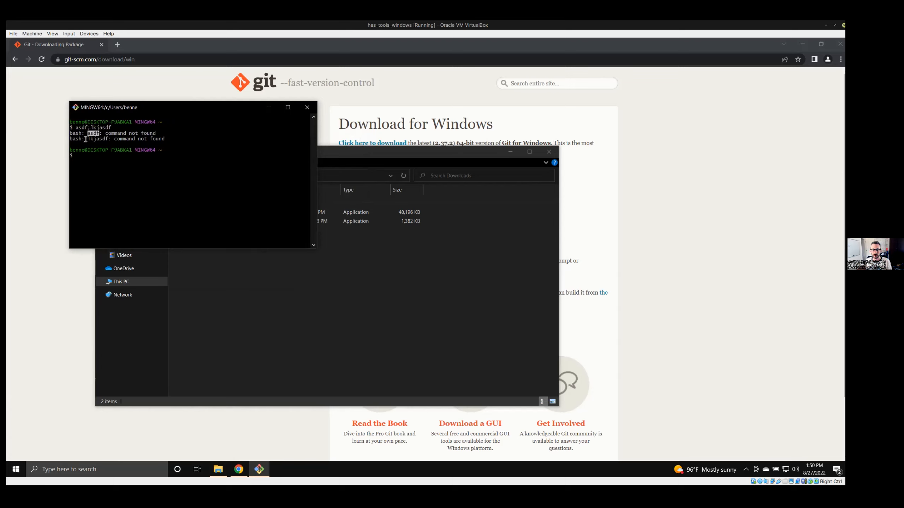
pyautogui.click(90, 127)
pyautogui.doubleClick(73, 133)
pyautogui.tripleClick(79, 128)
pyautogui.tripleClick(79, 129)
pyautogui.click(79, 129)
# Run git without arguments and enlarge the terminal window to fit the whole usage listing.
pyautogui.write('git')
pyautogui.press('Return')
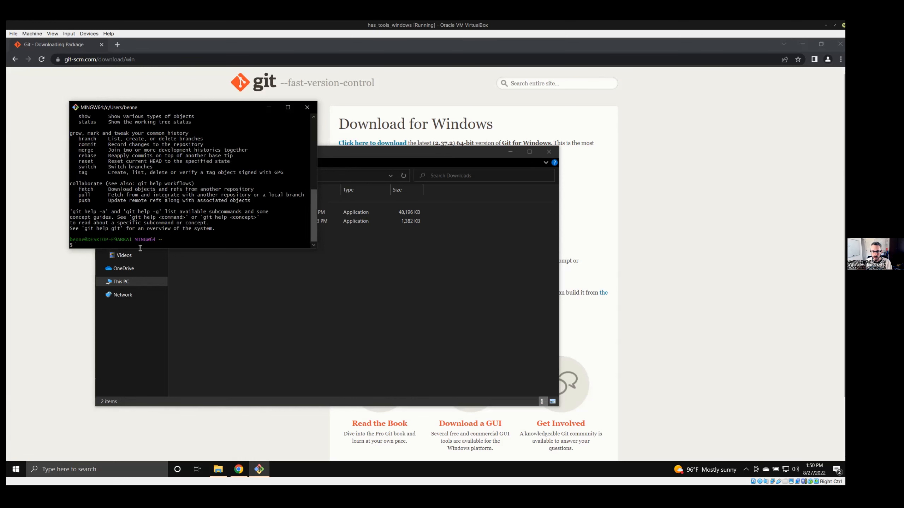
pyautogui.moveTo(176, 249); pyautogui.dragTo(176, 427)
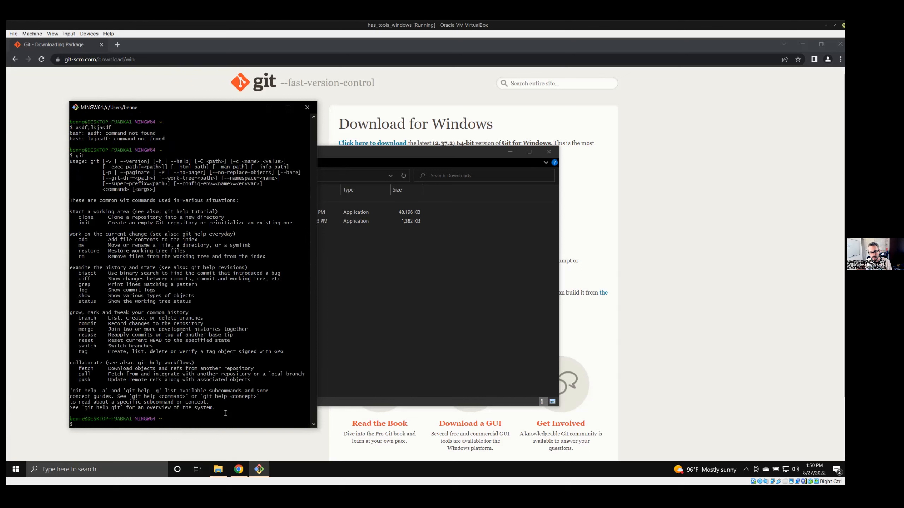
# Examine the git usage listing, including the clone and init, file change, commit, and pull and push commands.
pyautogui.moveTo(219, 409); pyautogui.dragTo(71, 162)
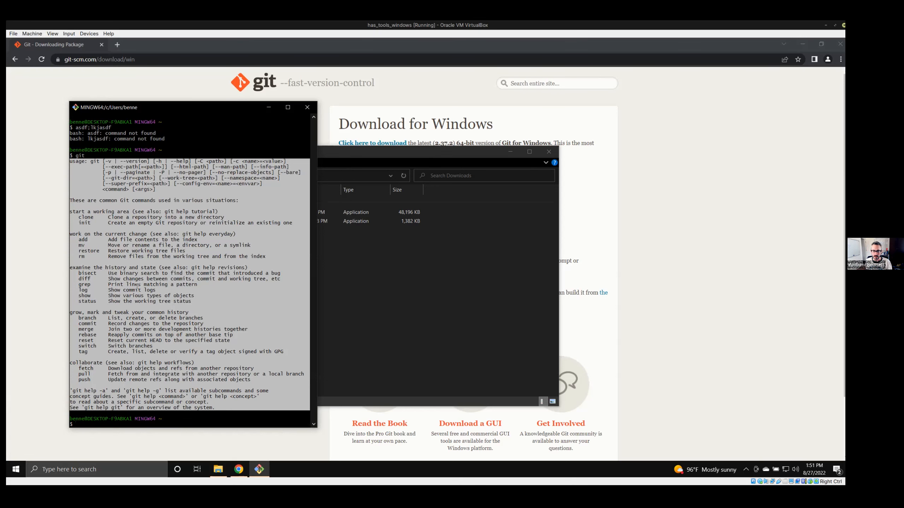
pyautogui.click(96, 223)
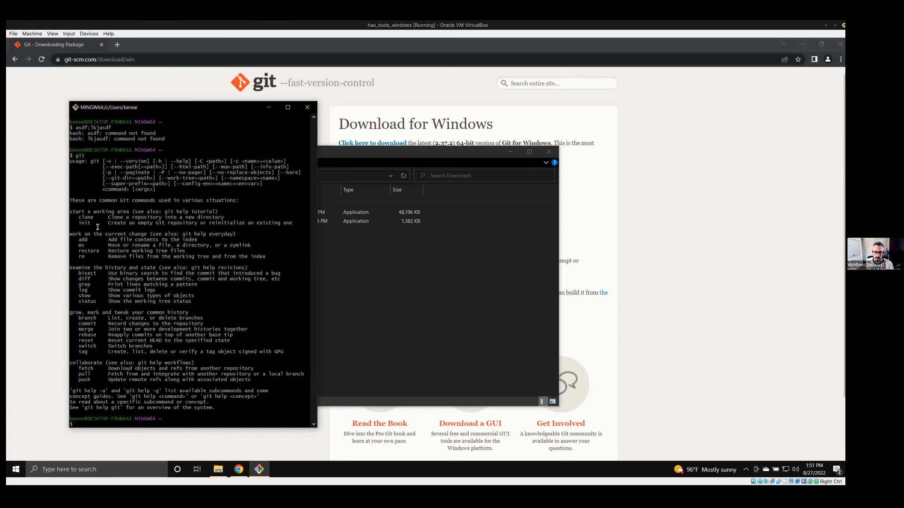
pyautogui.moveTo(85, 218); pyautogui.dragTo(64, 214)
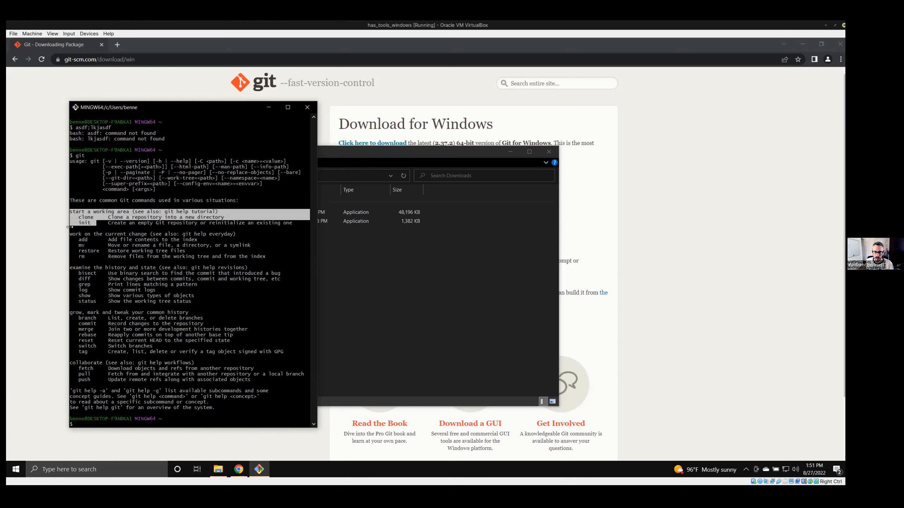
pyautogui.click(101, 301)
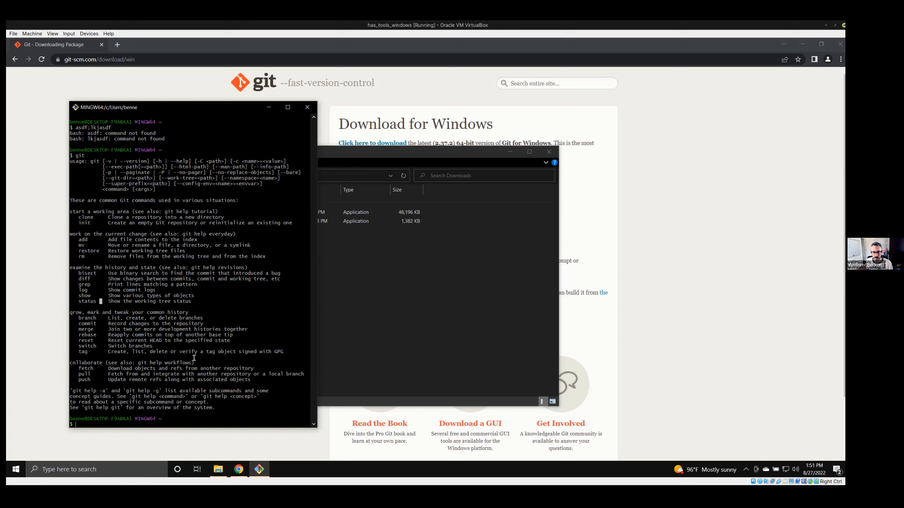
pyautogui.moveTo(282, 257); pyautogui.dragTo(25, 242)
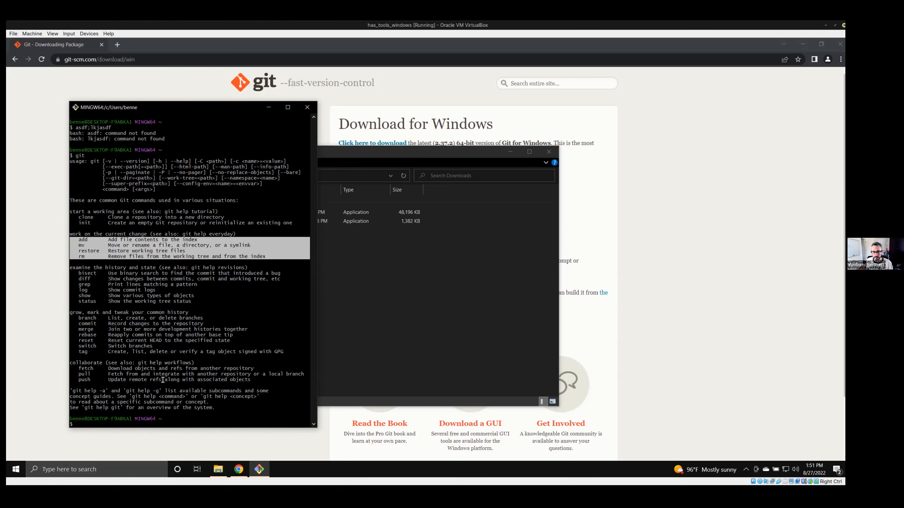
pyautogui.click(280, 381)
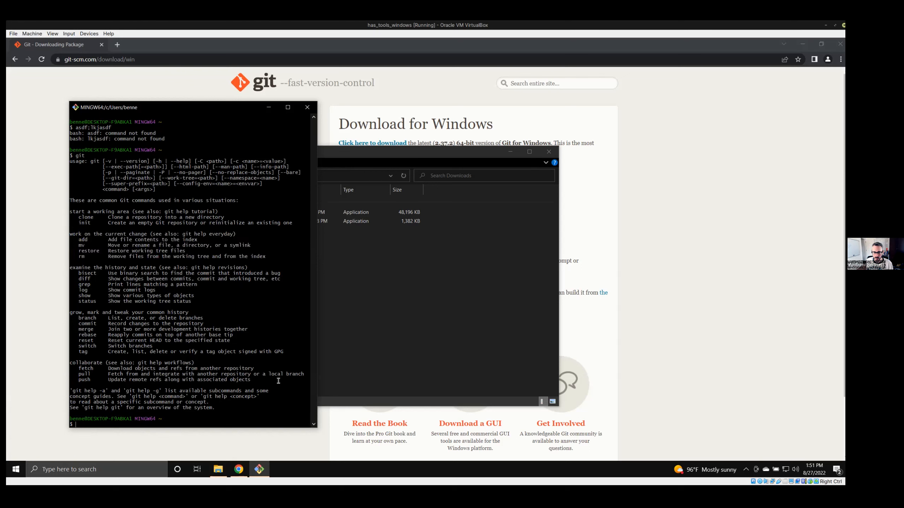
pyautogui.moveTo(76, 324); pyautogui.dragTo(226, 323)
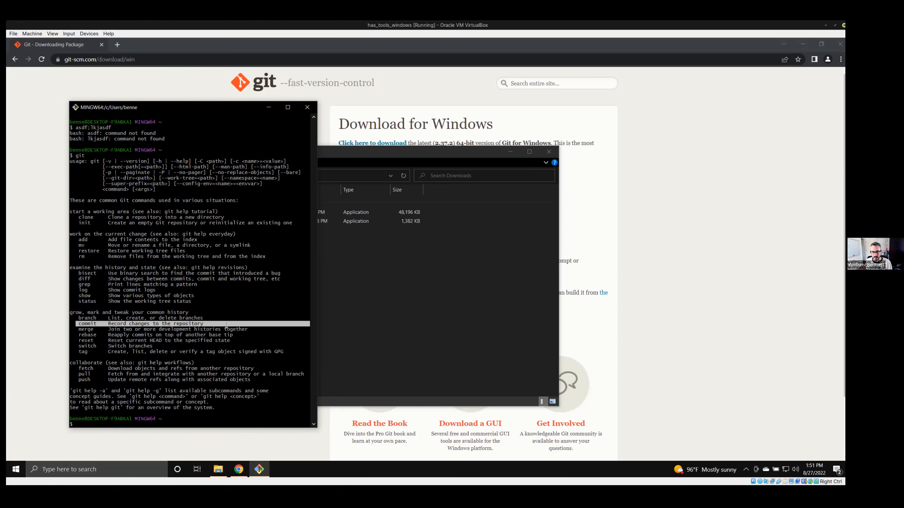
pyautogui.moveTo(76, 374); pyautogui.dragTo(246, 384)
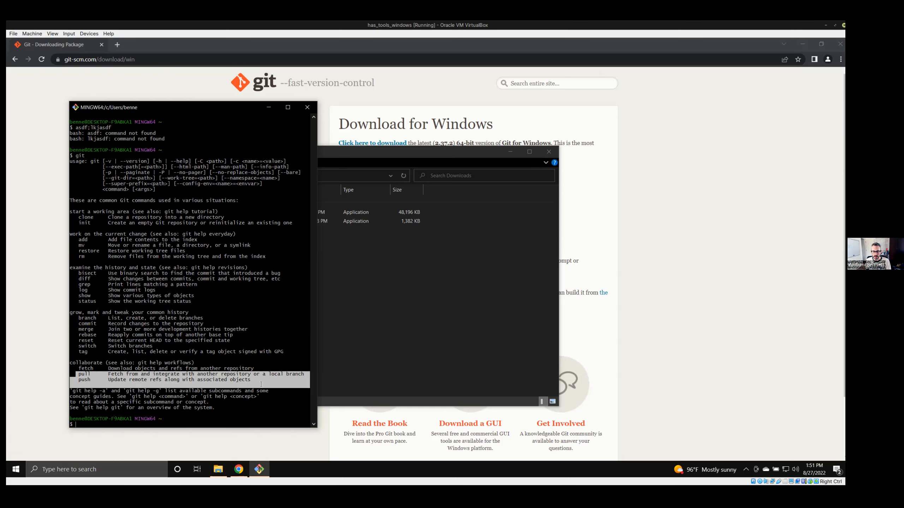
# Initialize an empty Git repository in the home folder with git init.
pyautogui.write('git')
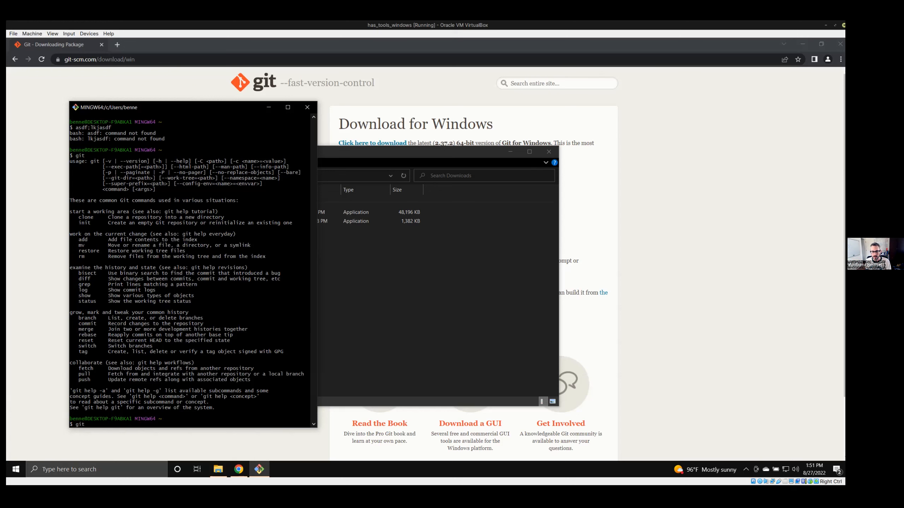
pyautogui.write(' <')
pyautogui.press('BackSpace')
pyautogui.write('init')
pyautogui.press('Return')
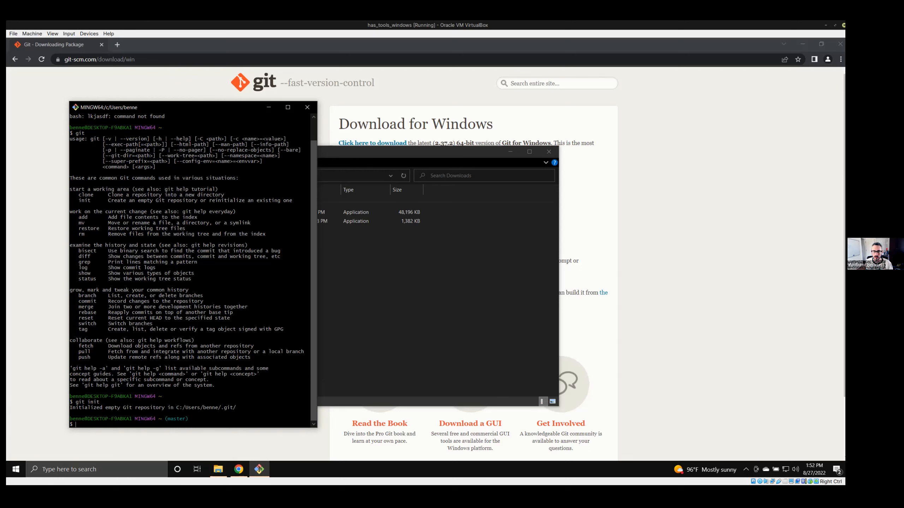
pyautogui.moveTo(76, 402); pyautogui.dragTo(99, 402)
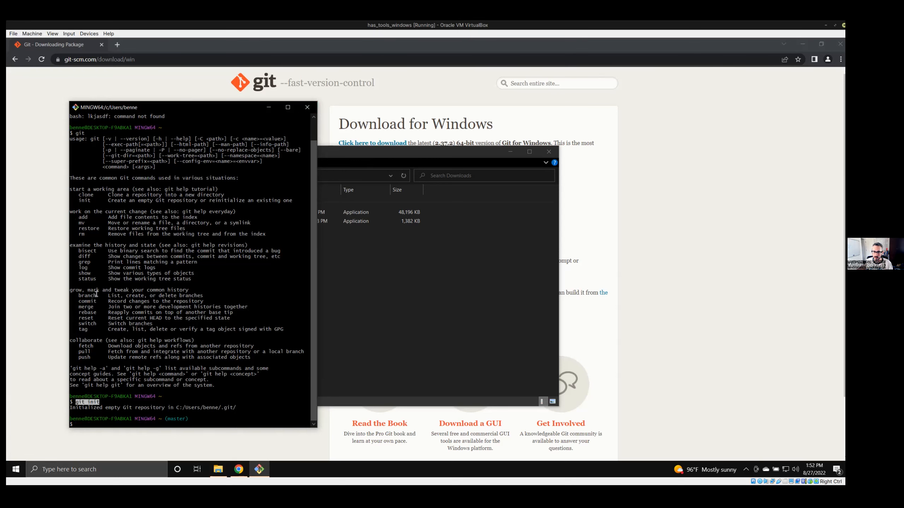
# Close the Git Bash terminal and the Downloads folder window.
pyautogui.click(307, 107)
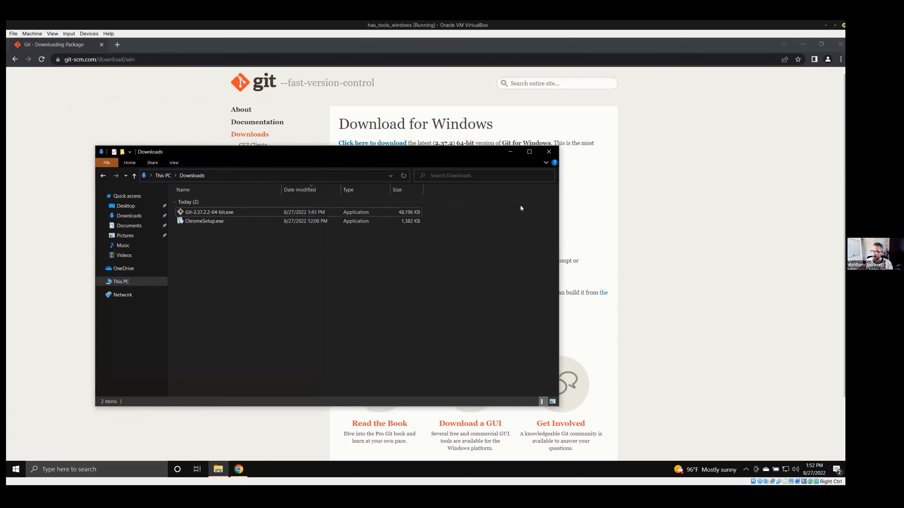
pyautogui.click(549, 152)
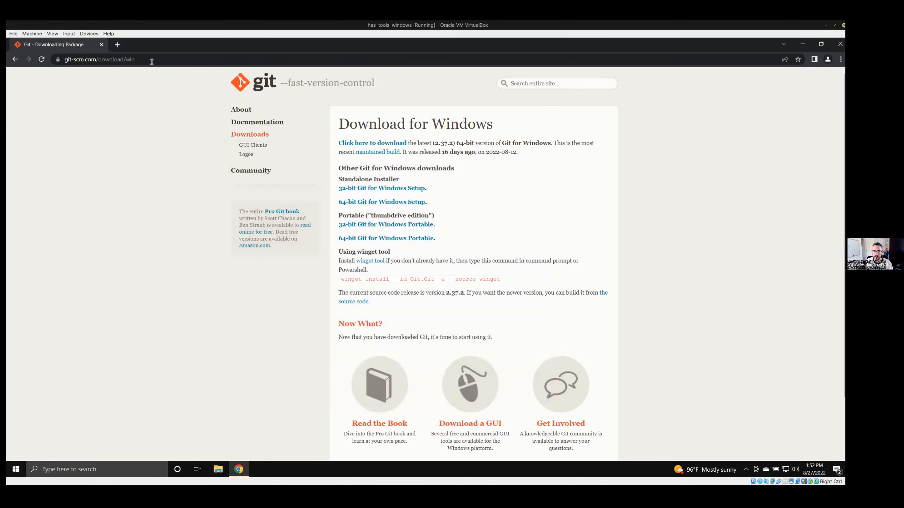